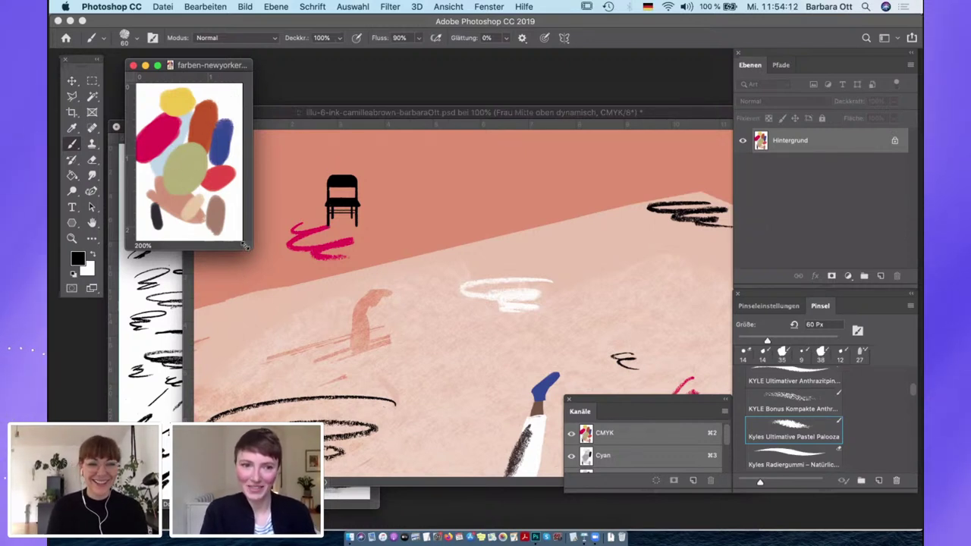
Enlarge the colour swatch document's window beside the tools, then return to the illustration with the Eyedropper tool active
drag(245, 247, 256, 354)
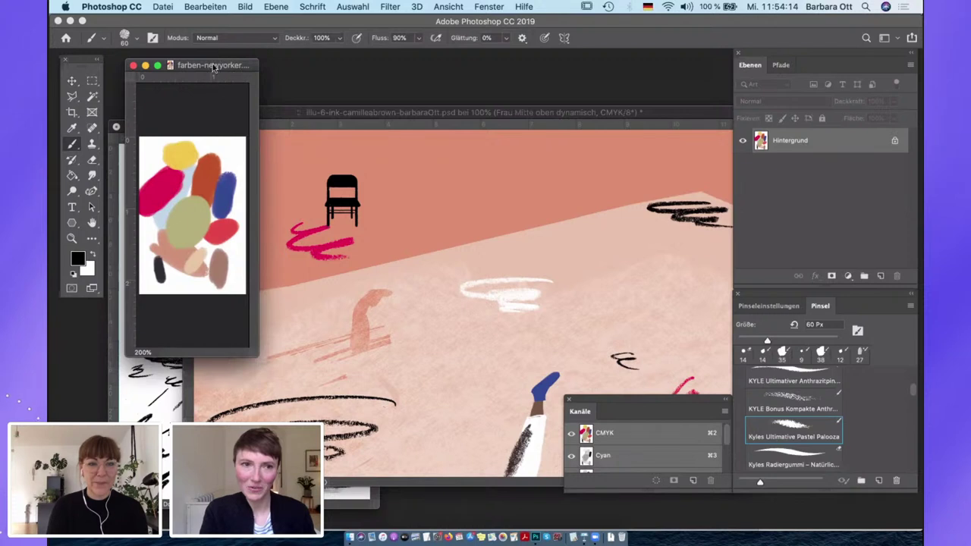
drag(214, 67, 195, 69)
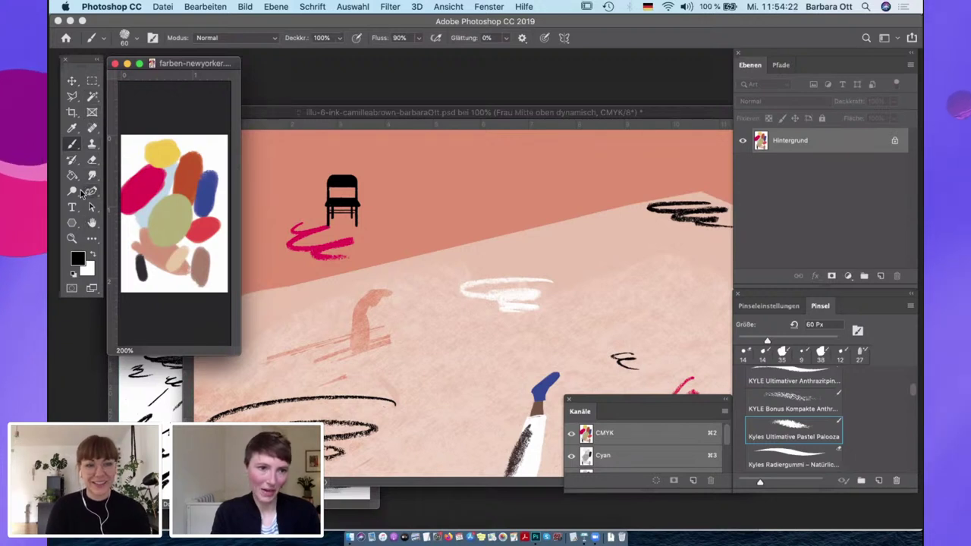
click(72, 128)
click(344, 110)
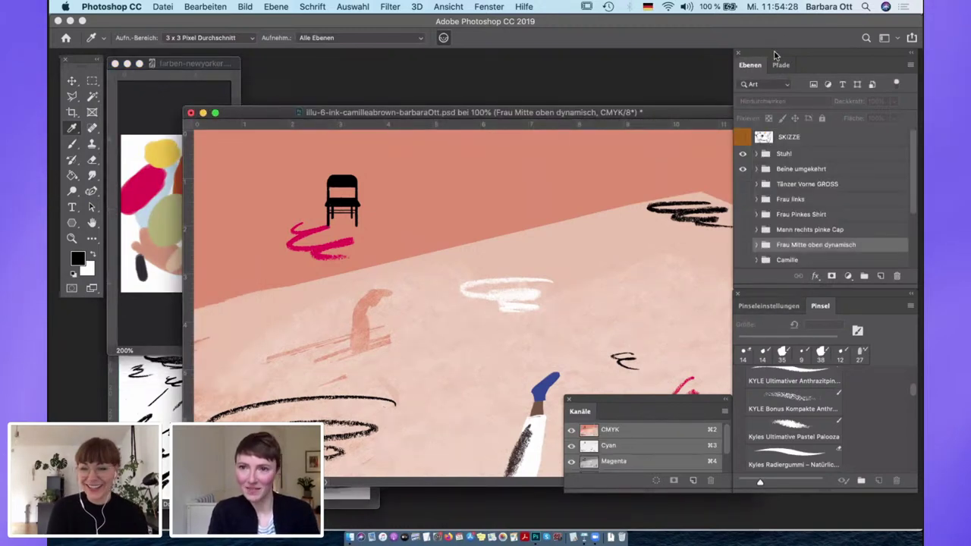
Rearrange the illustration window and the Layers panel so more of the canvas and the layer list are in view
drag(793, 57, 624, 55)
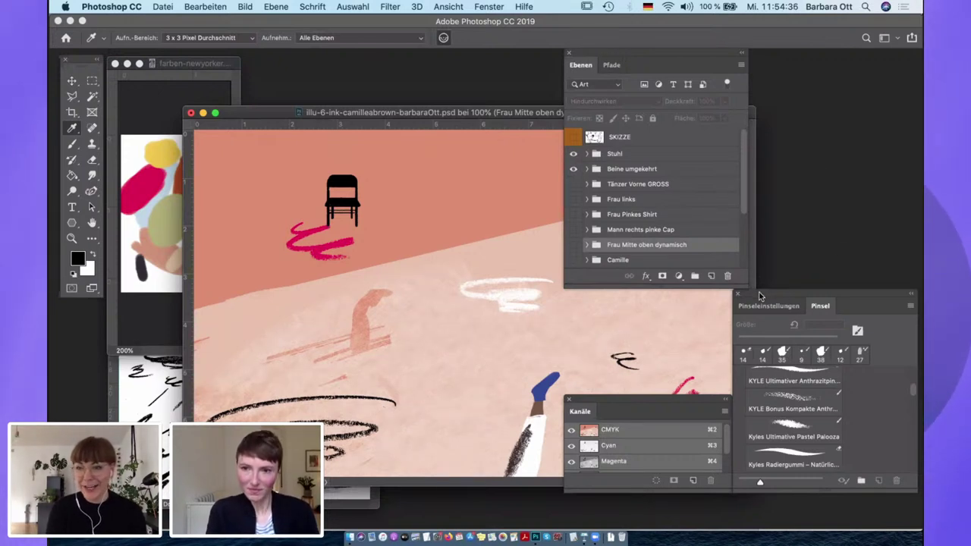
drag(477, 113, 402, 103)
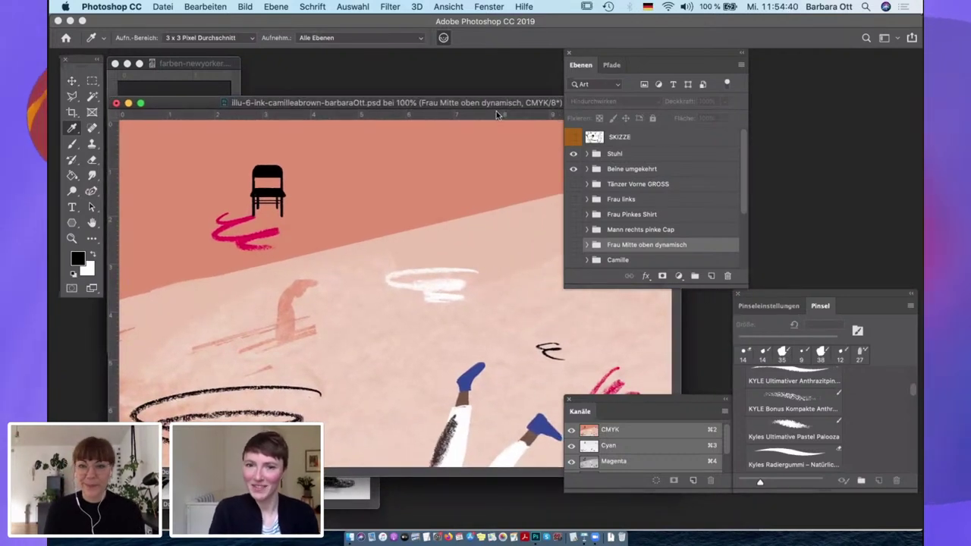
drag(683, 54, 722, 58)
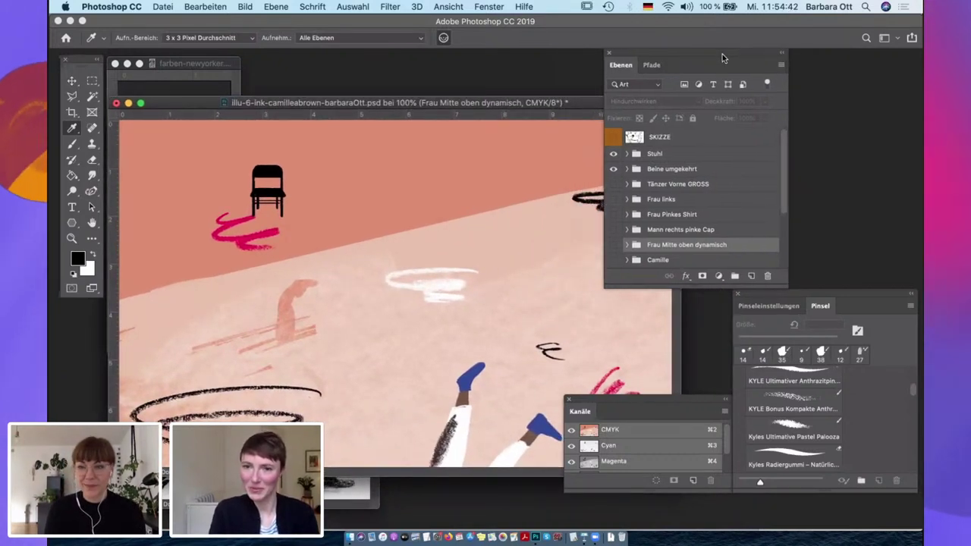
Make the Tänzer Vorne GROSS and Frau links groups and the SKIZZE layer visible
click(613, 185)
click(613, 199)
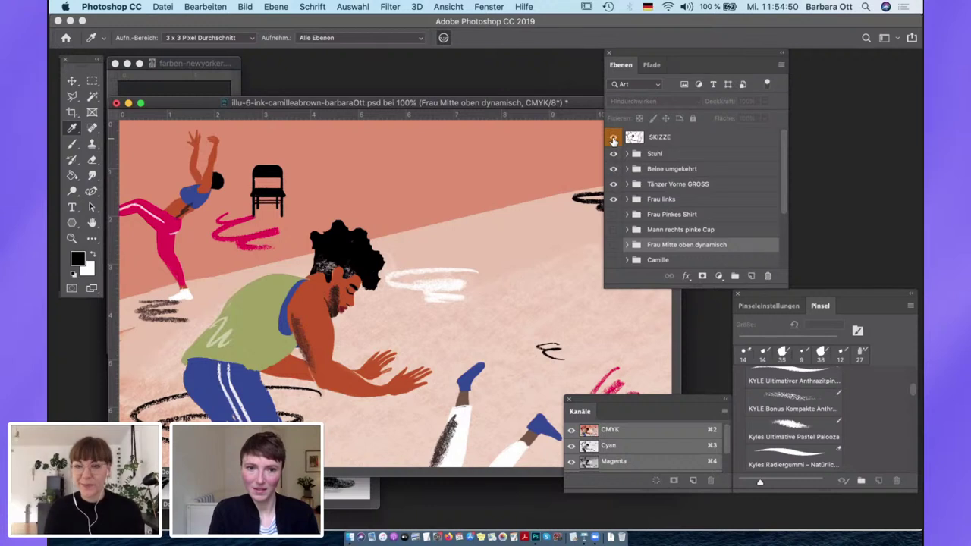
click(613, 137)
Set the SKIZZE layer's opacity to 60%, moving the Layers panel off the drawing as needed
drag(451, 102, 442, 103)
drag(680, 57, 749, 55)
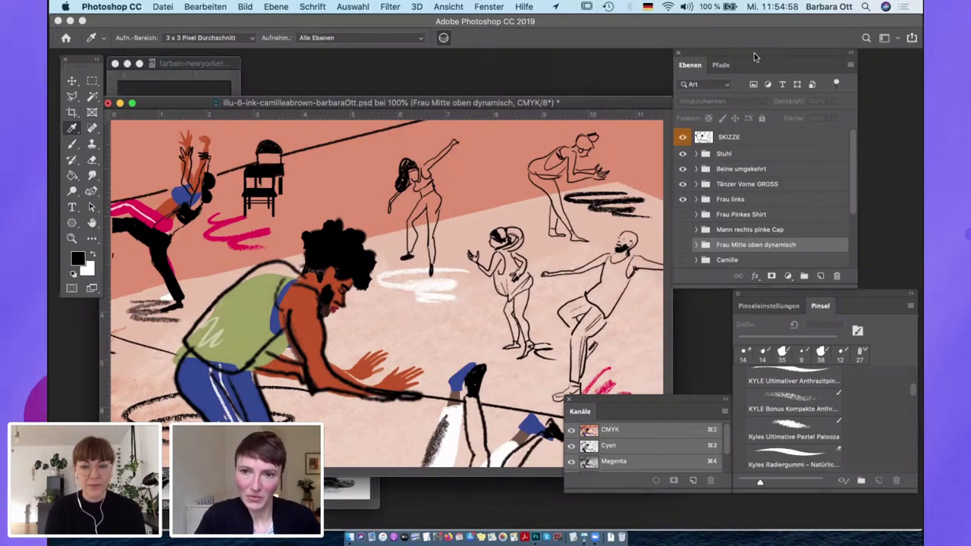
click(714, 137)
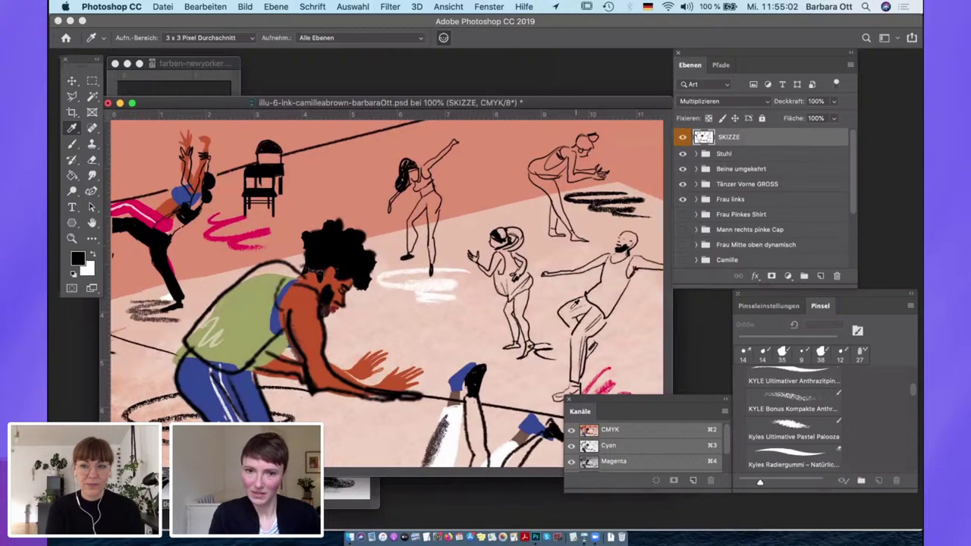
drag(746, 50, 650, 45)
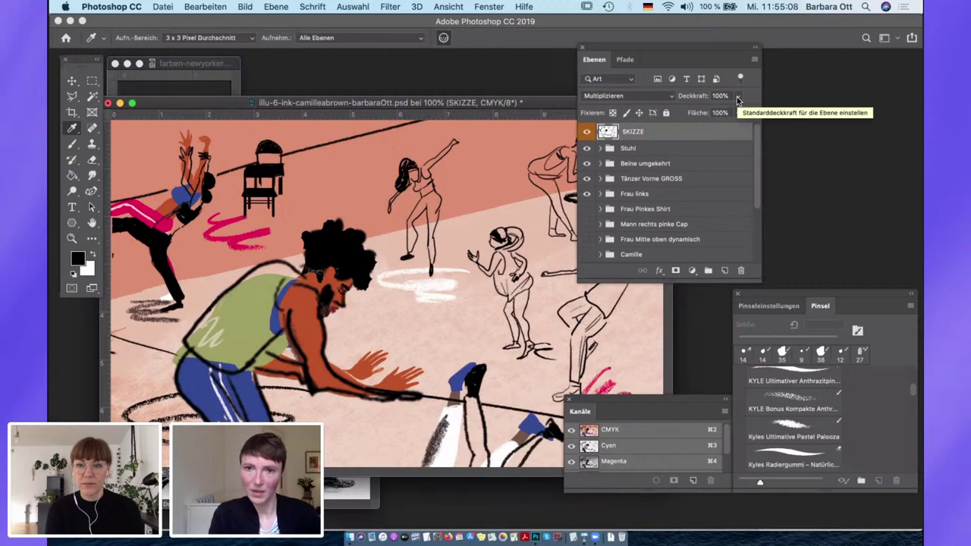
click(737, 99)
drag(734, 112, 709, 112)
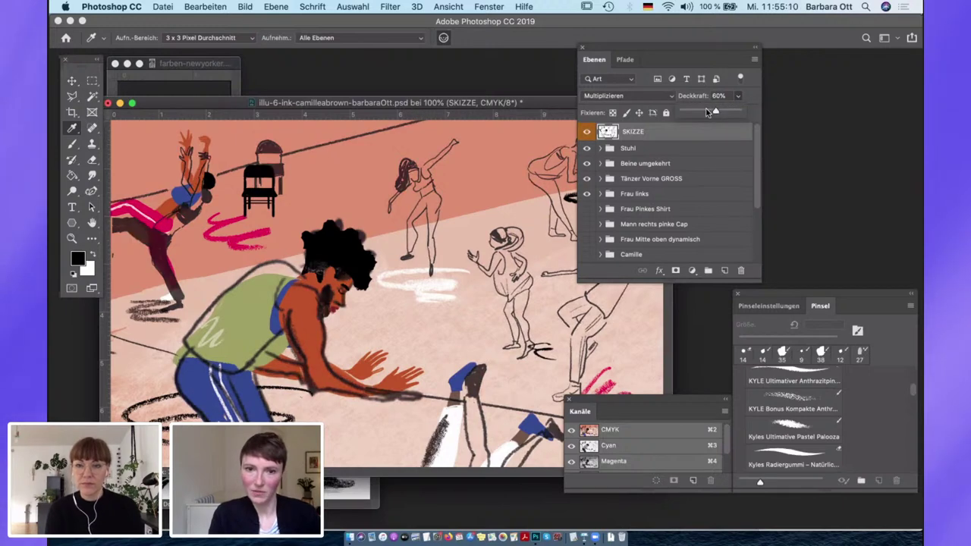
drag(643, 56, 693, 54)
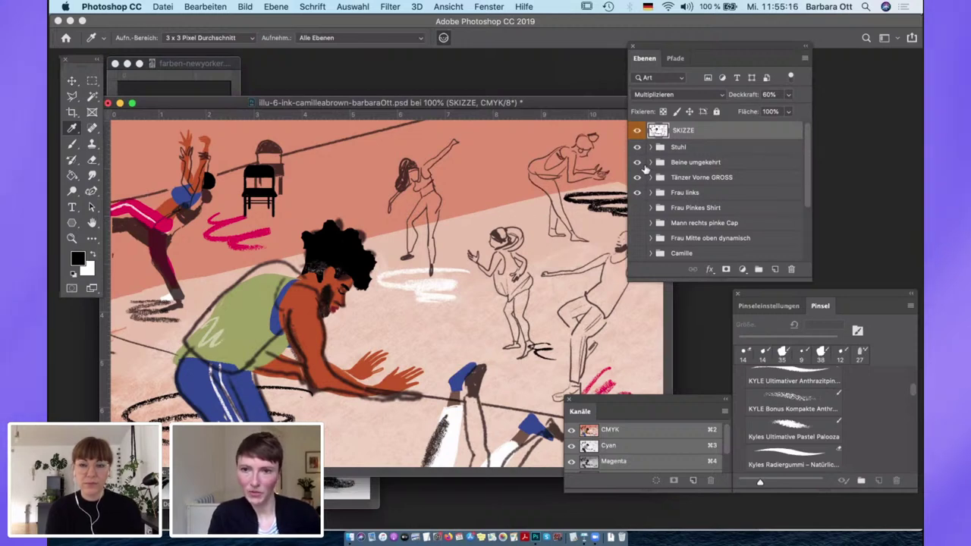
Expand the Tänzer Vorne GROSS group, look through its layers and select Top unter Shirt
scroll(649, 228, down, 3)
scroll(649, 229, up, 3)
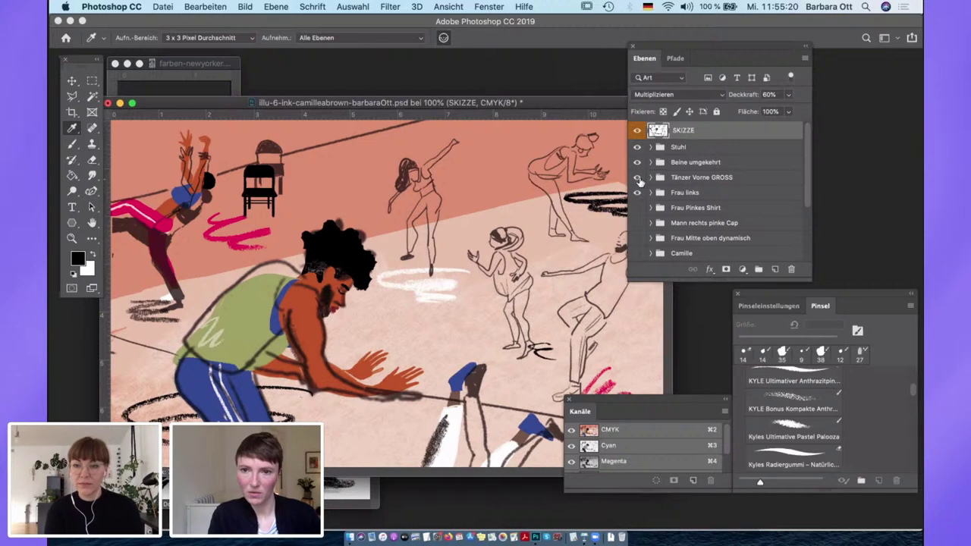
click(650, 178)
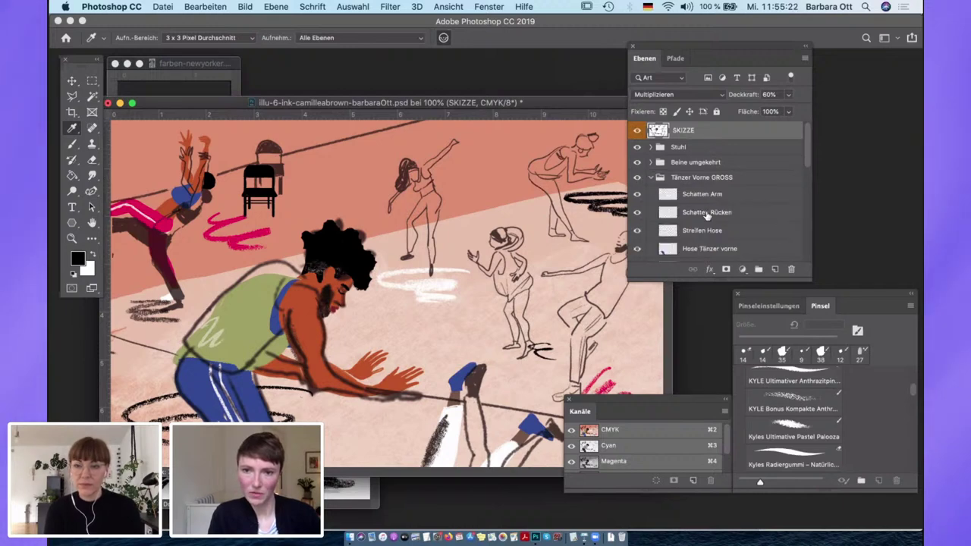
scroll(707, 216, down, 8)
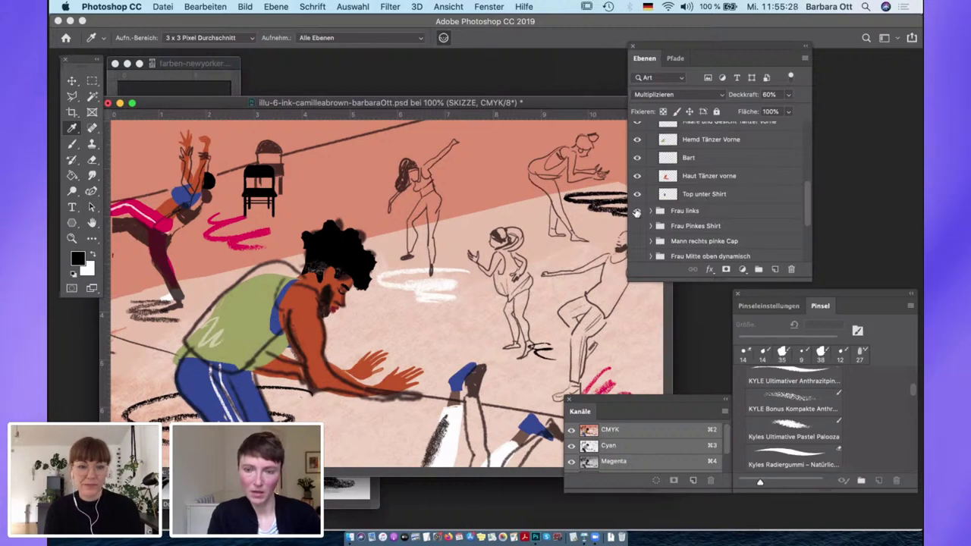
scroll(724, 205, up, 3)
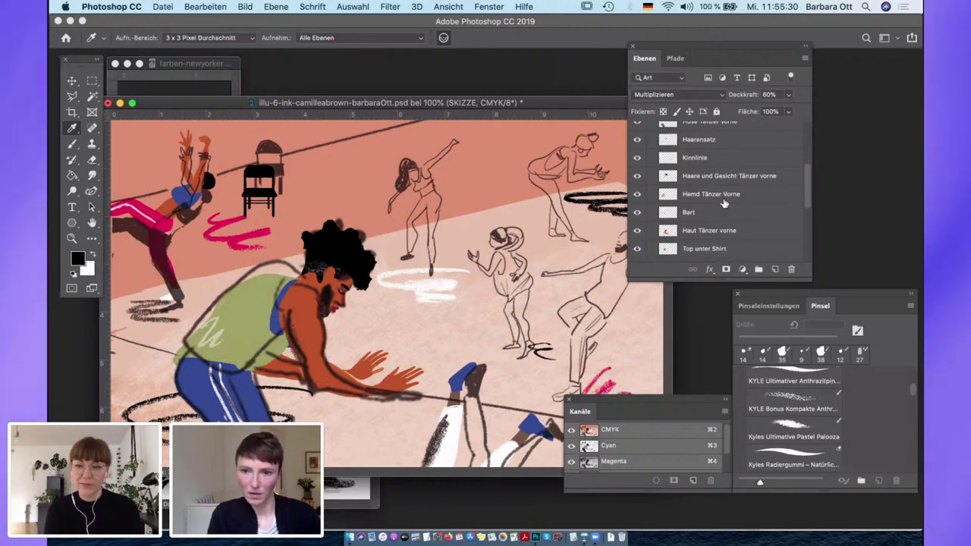
click(682, 252)
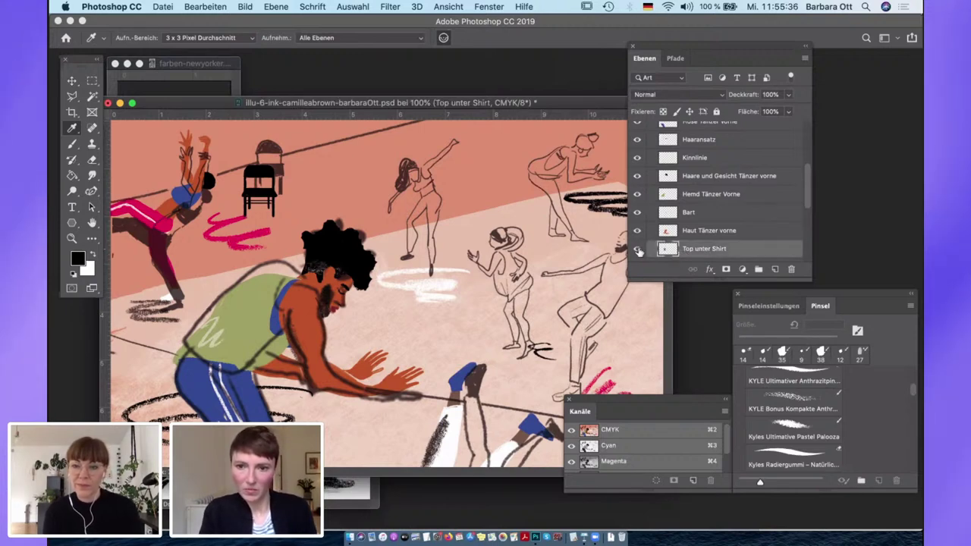
Examine the front dancer's top, skin, beard and shirt layers by toggling each one's visibility, then collapse the group
click(638, 249)
click(638, 249)
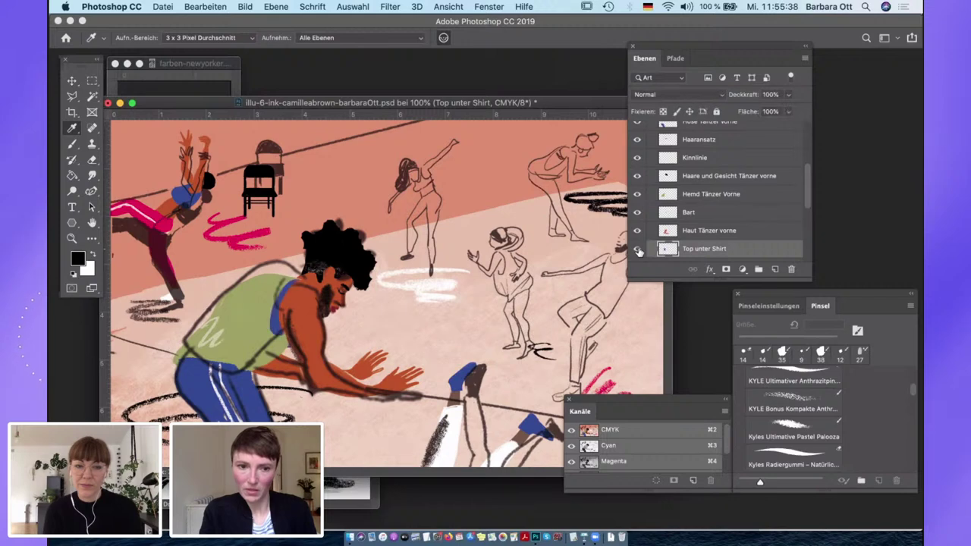
click(637, 230)
click(637, 231)
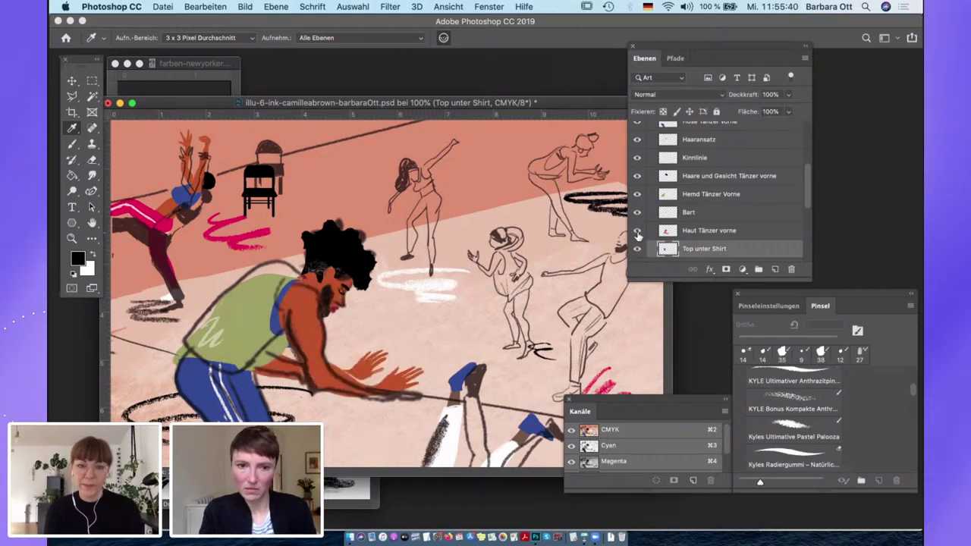
click(637, 213)
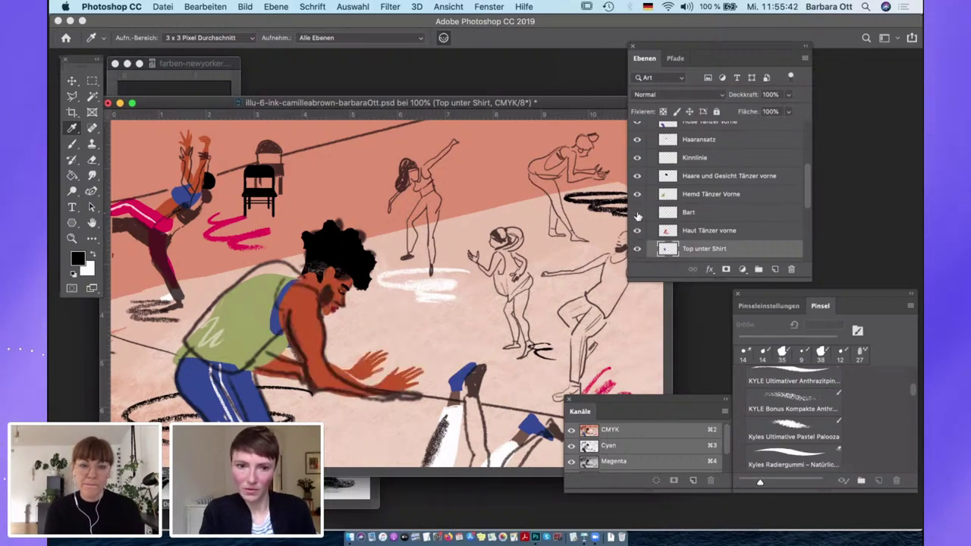
click(637, 213)
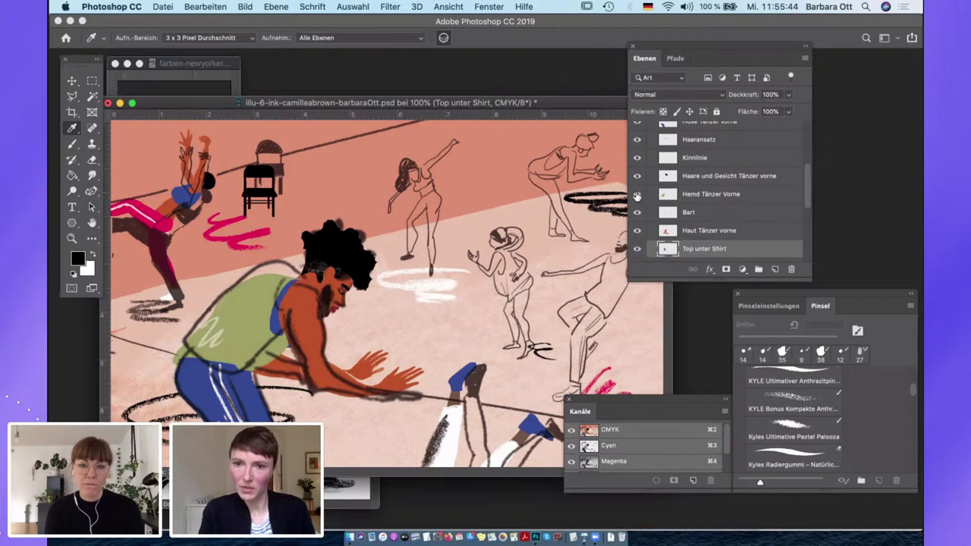
click(637, 194)
click(638, 194)
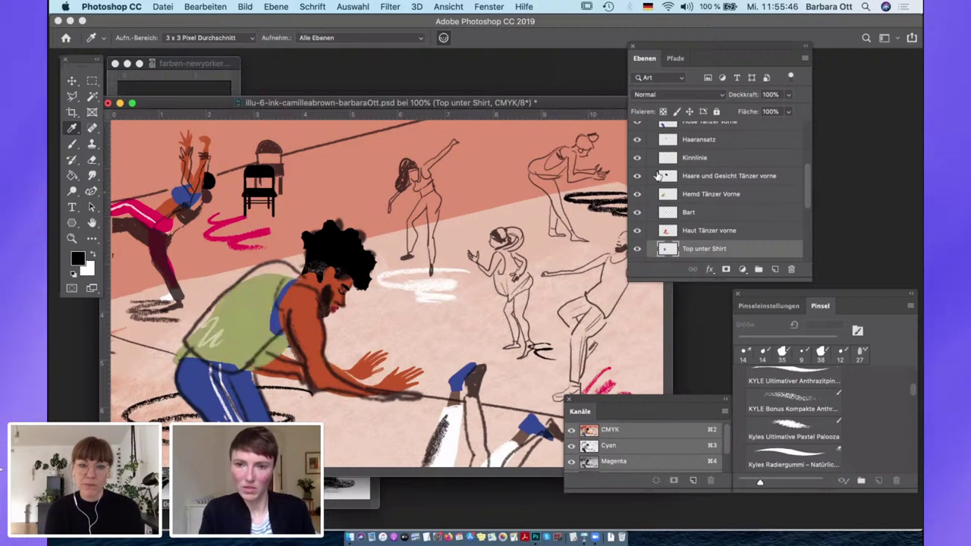
scroll(685, 189, up, 6)
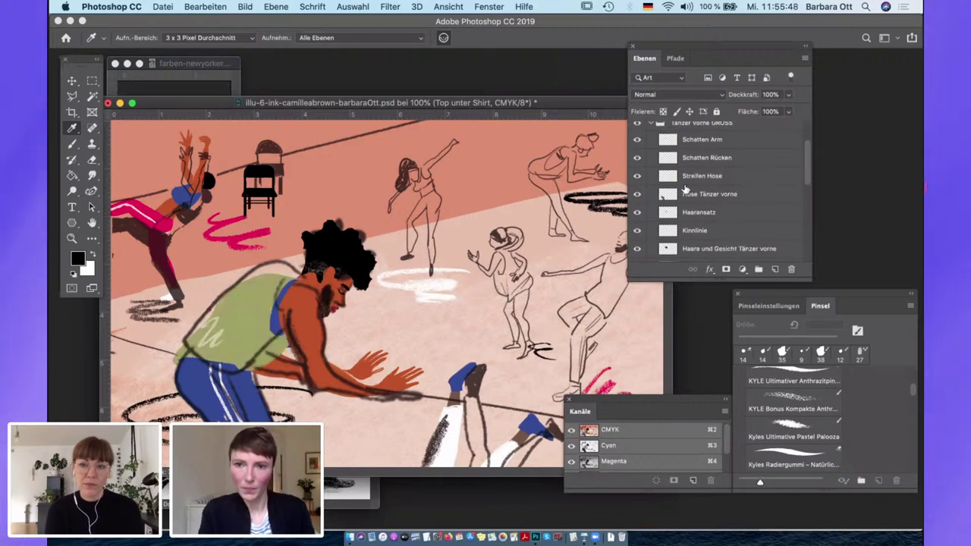
click(650, 160)
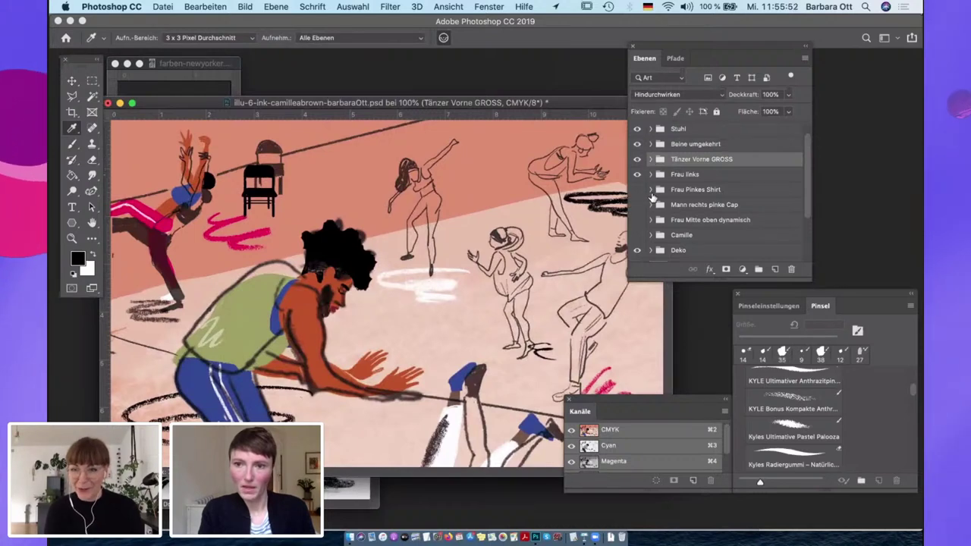
Make the Frau Pinkes Shirt group visible and hide the SKIZZE layer
scroll(653, 197, down, 2)
scroll(649, 201, up, 4)
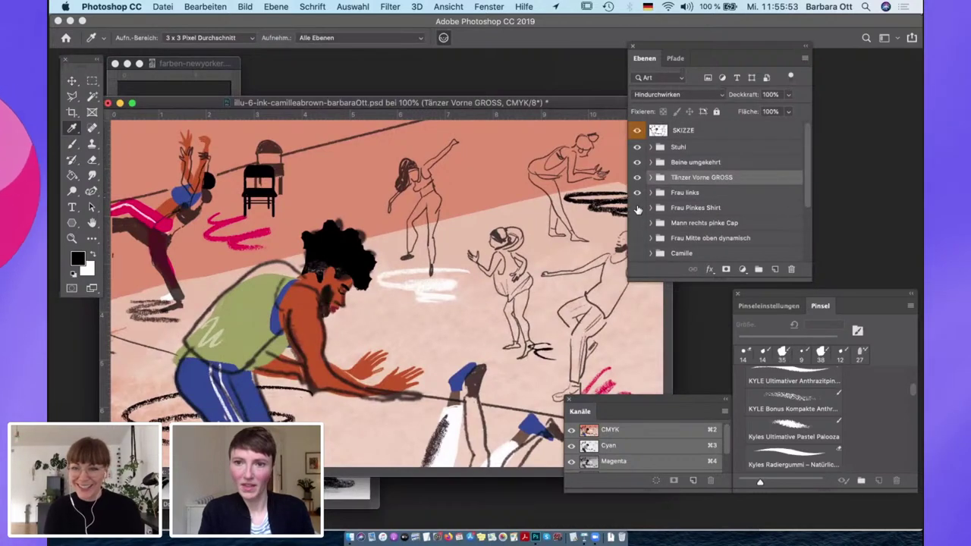
click(638, 208)
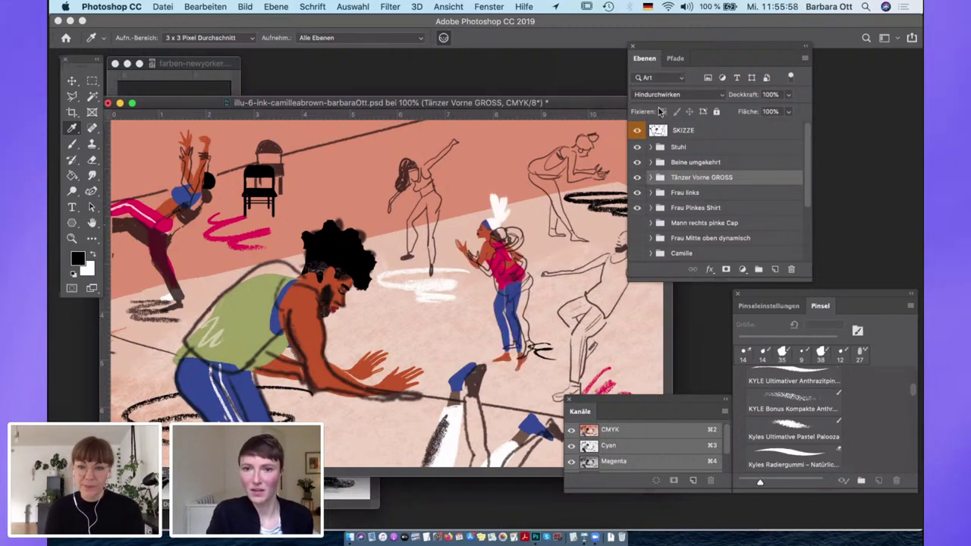
click(638, 131)
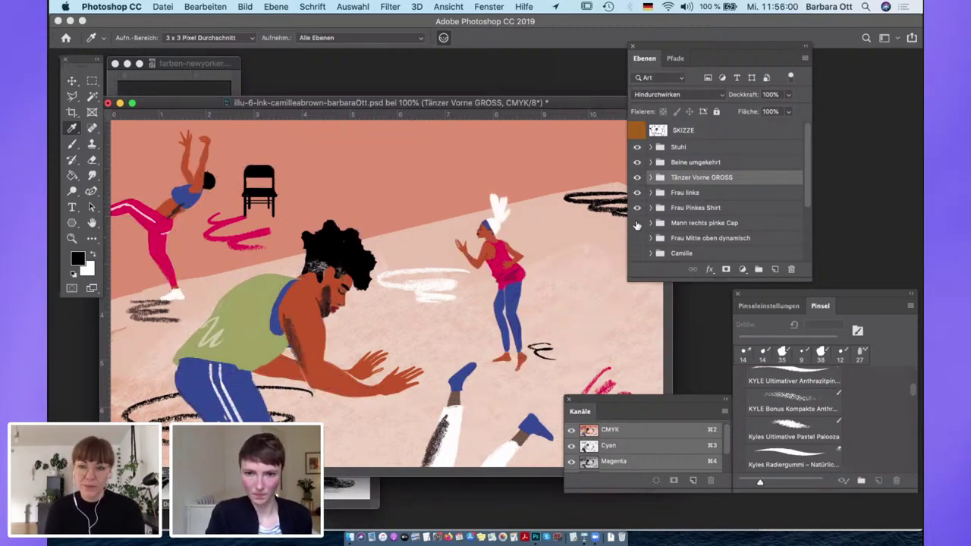
Make the Mann rechts pinke Cap, Frau Mitte oben dynamisch and Camille groups visible
click(637, 224)
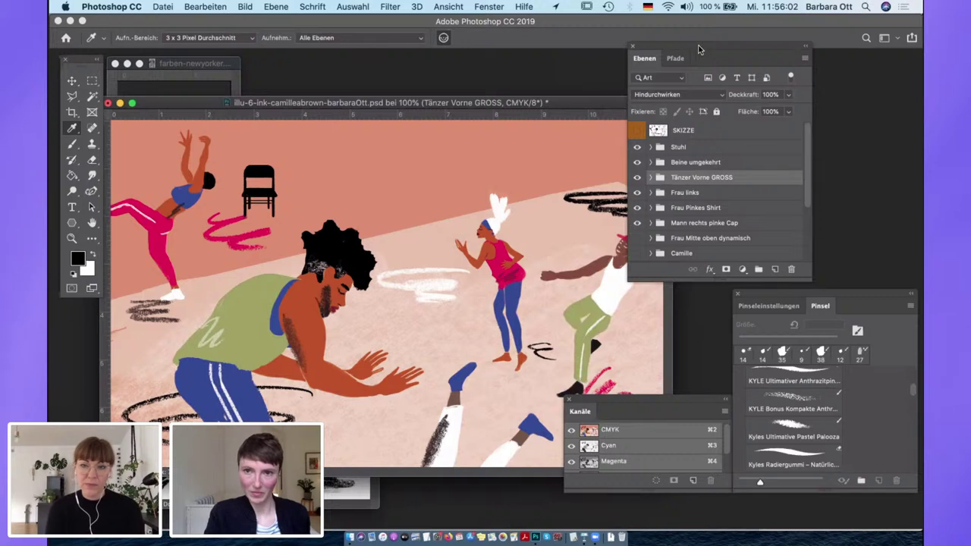
drag(700, 50, 740, 48)
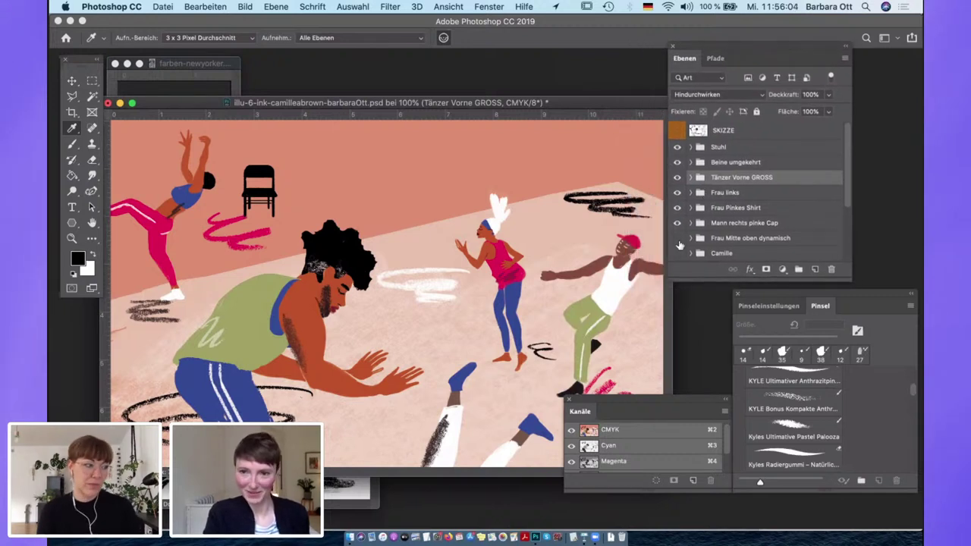
click(678, 238)
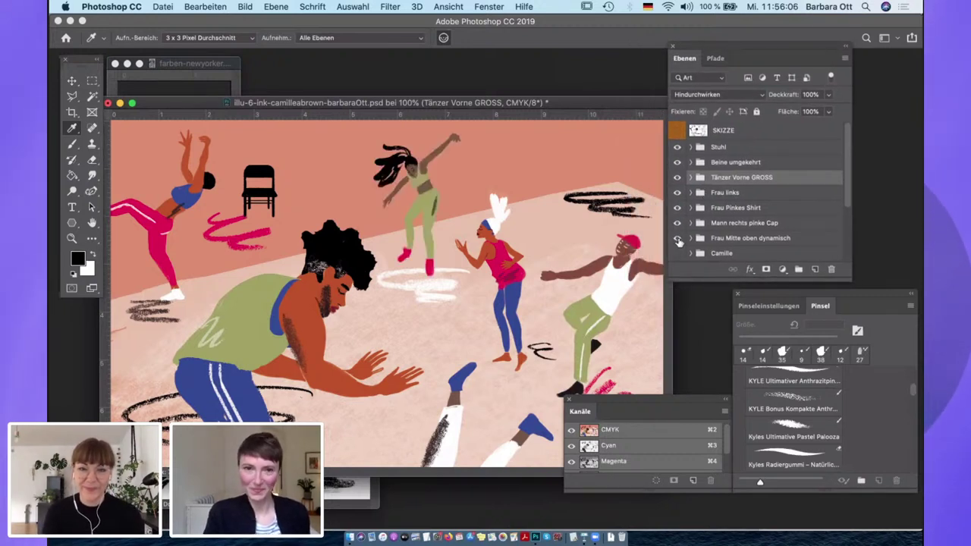
scroll(687, 206, down, 3)
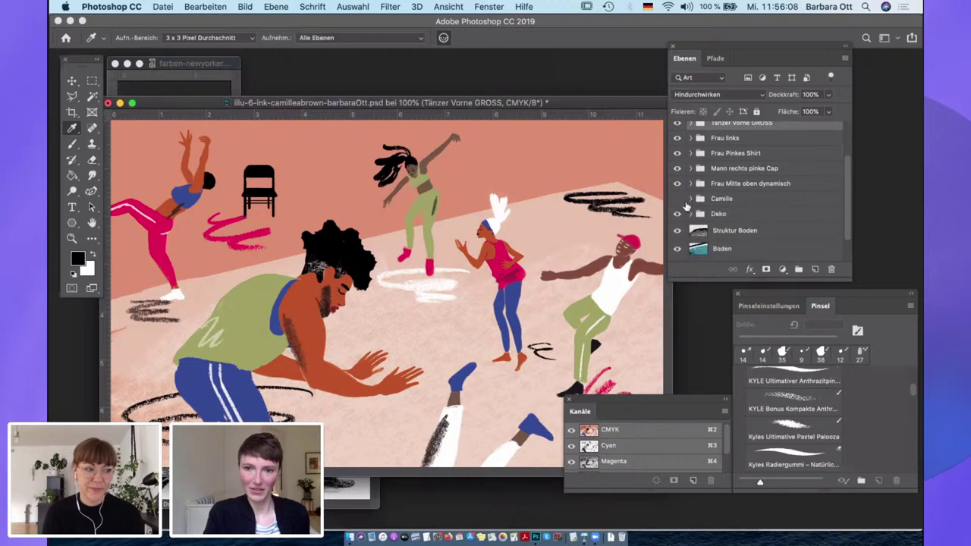
click(678, 200)
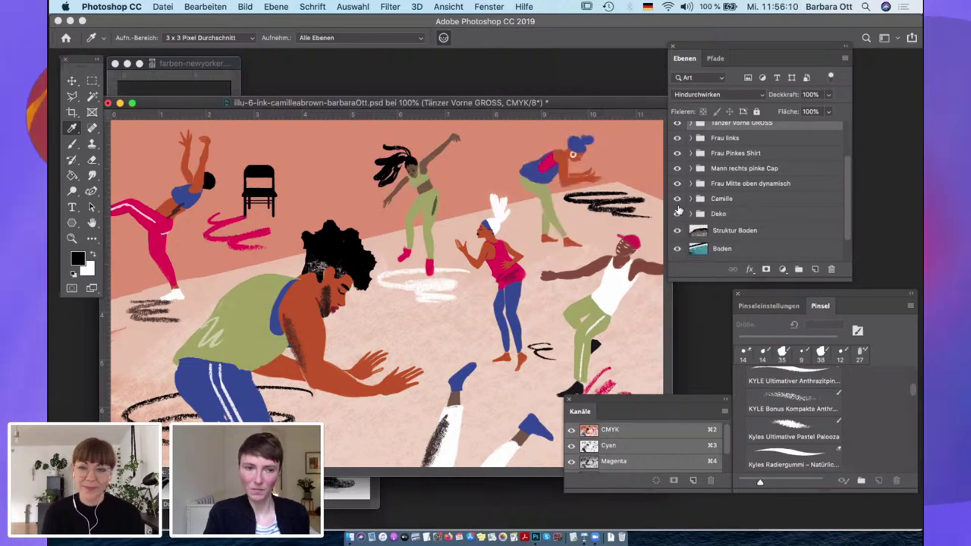
Activate the Brush tool and choose the KYLE Ultimativer Anthrazitpinsel 25 px Med 2 brush
key(b)
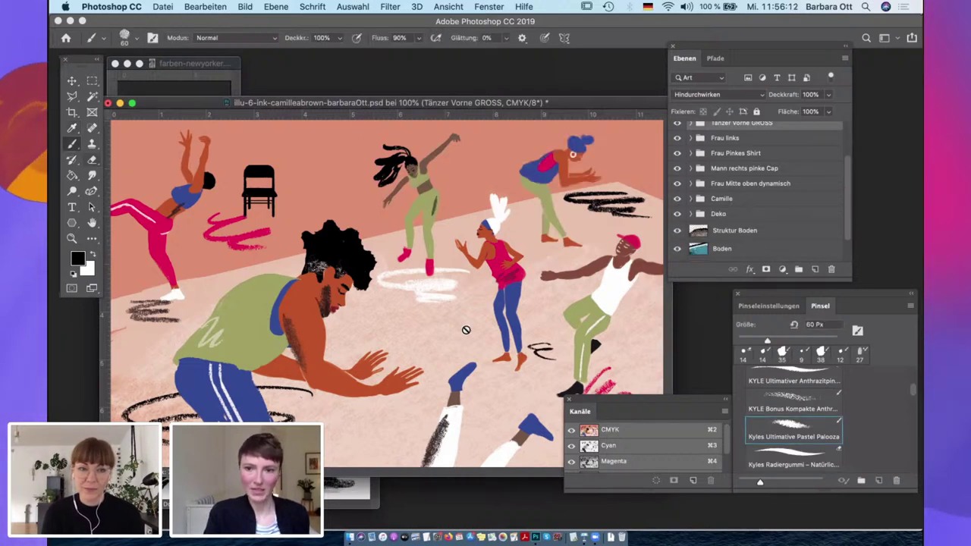
click(816, 438)
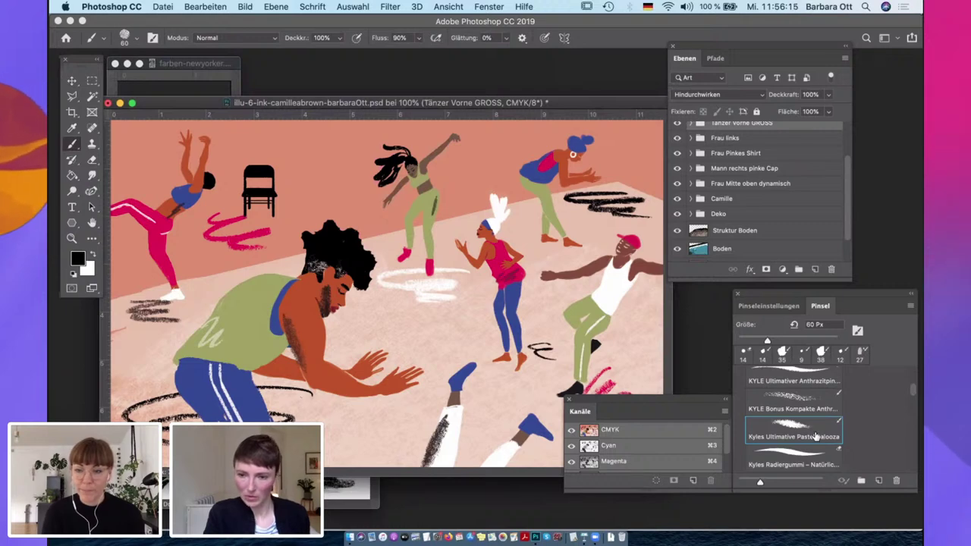
click(797, 383)
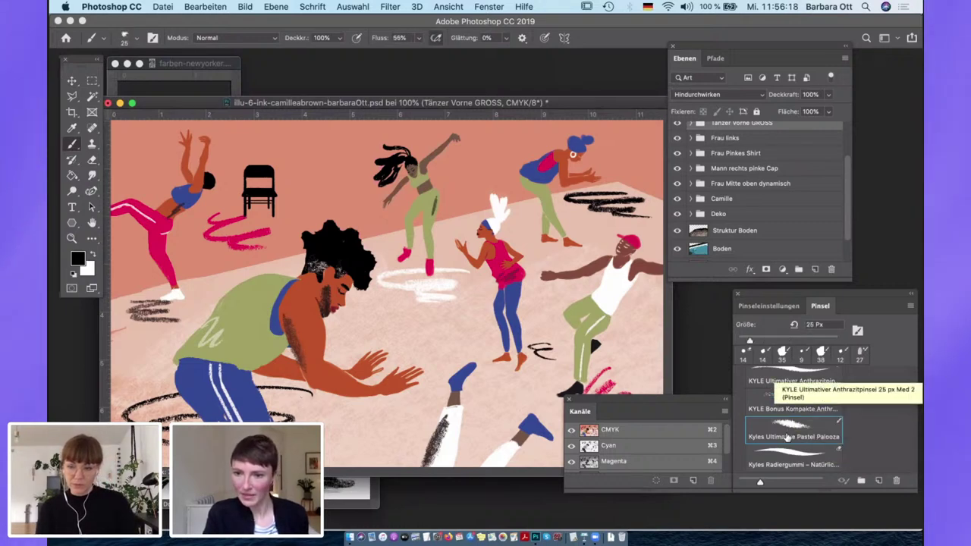
Go through the KYLE Bonus Kompakte and KYLE Ultimativer Anthrazitpinsel brushes and choose Kyles Zeichenheft – Happy HB
click(795, 401)
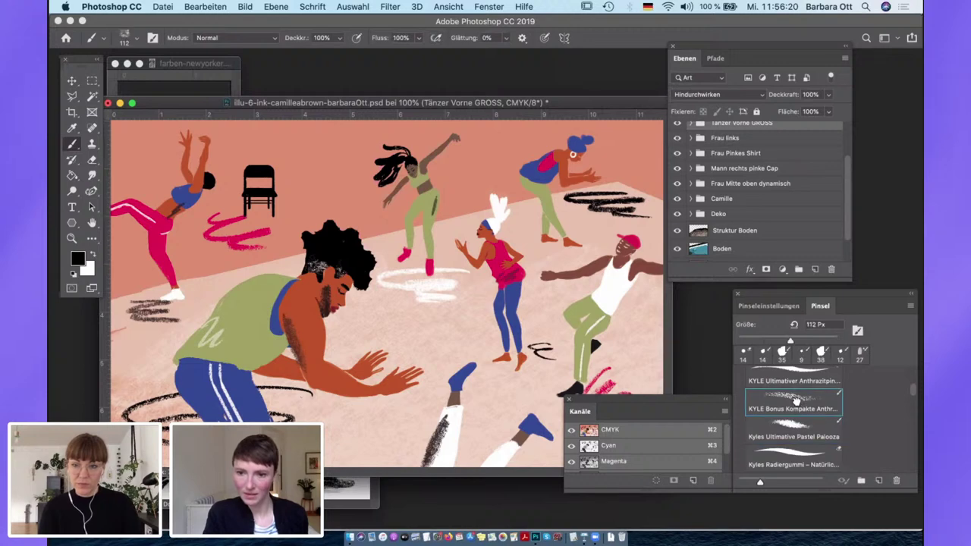
click(798, 383)
scroll(798, 409, up, 2)
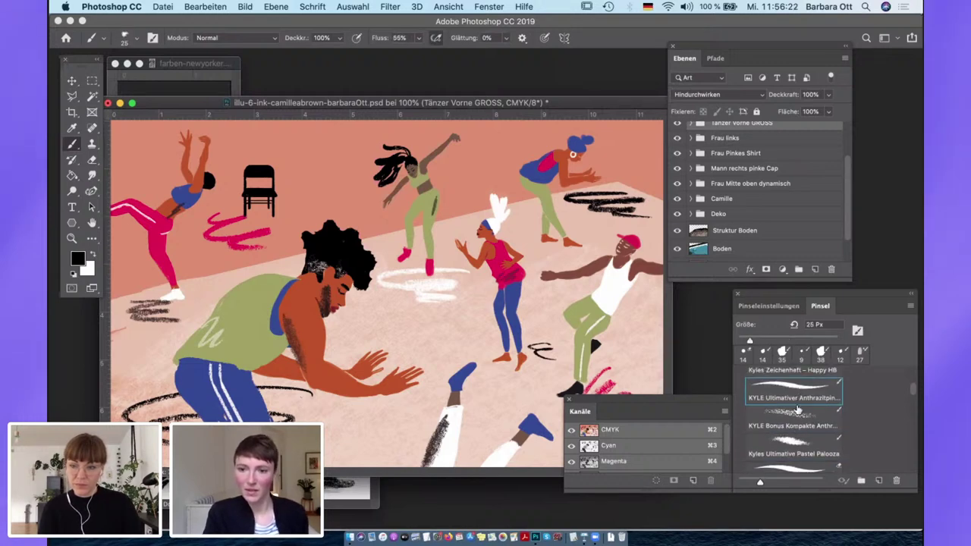
click(795, 390)
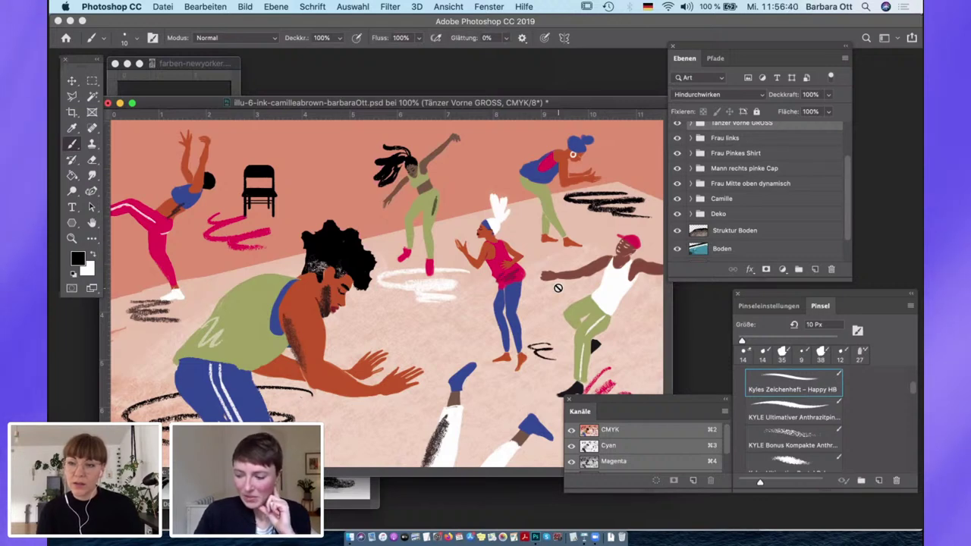
Expand the Tänzer Vorne GROSS group and select its Schatten Arm layer
click(691, 126)
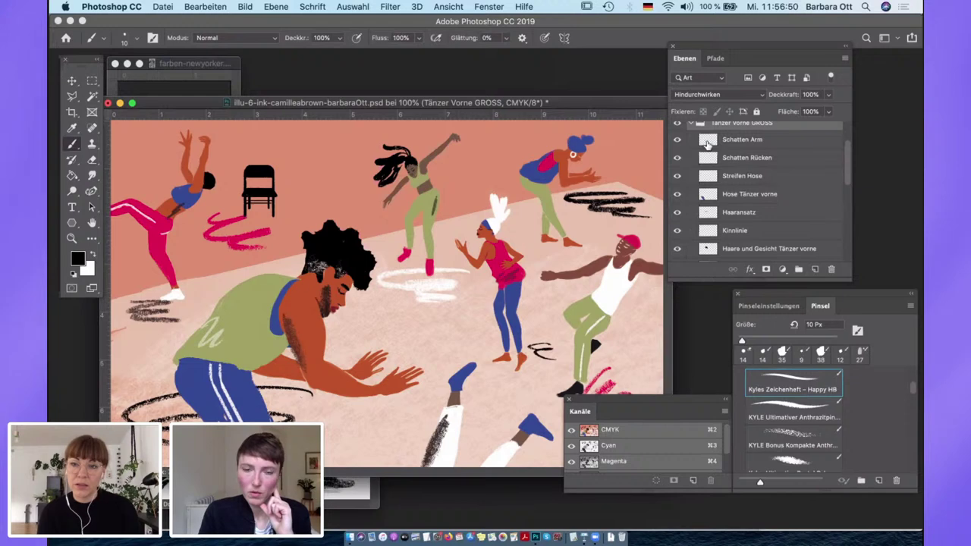
click(704, 141)
drag(489, 108, 483, 104)
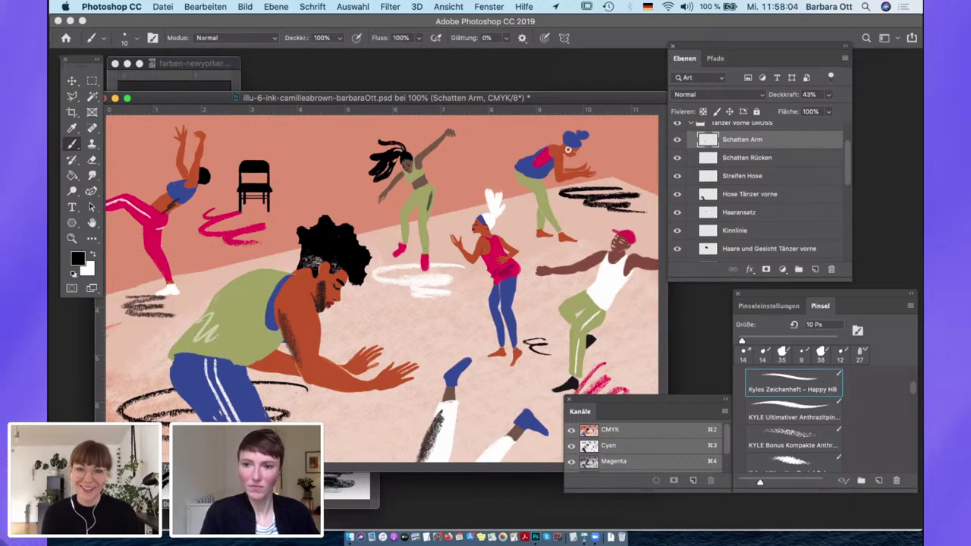
Bring the strukturen.psd document to the front and hide its Hintergrund layer to show the strokes on transparency
key(ctrl+Tab)
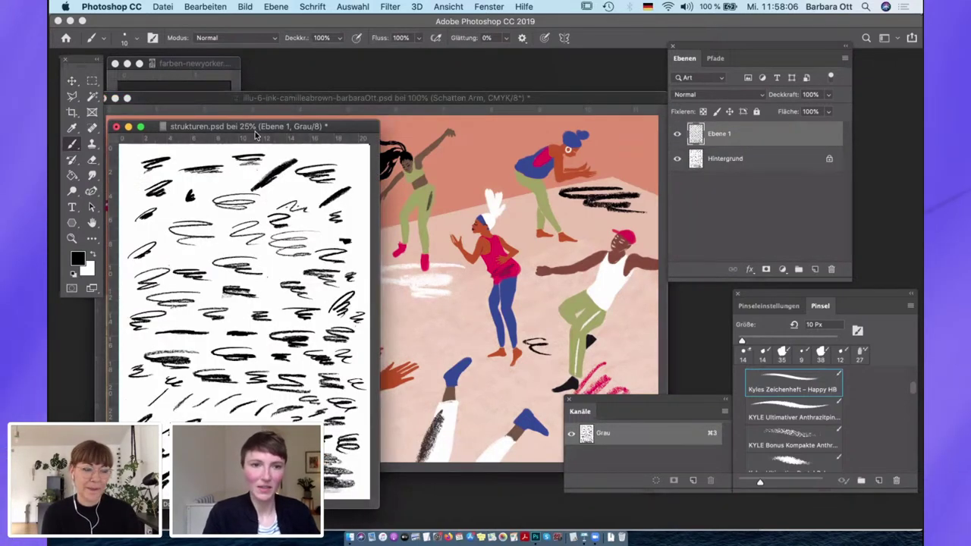
drag(257, 133, 266, 87)
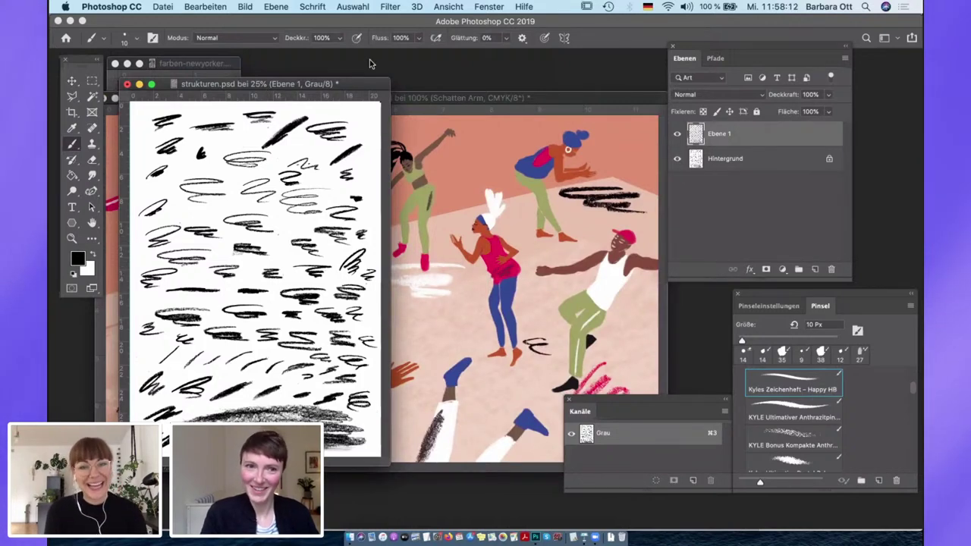
drag(345, 84, 325, 81)
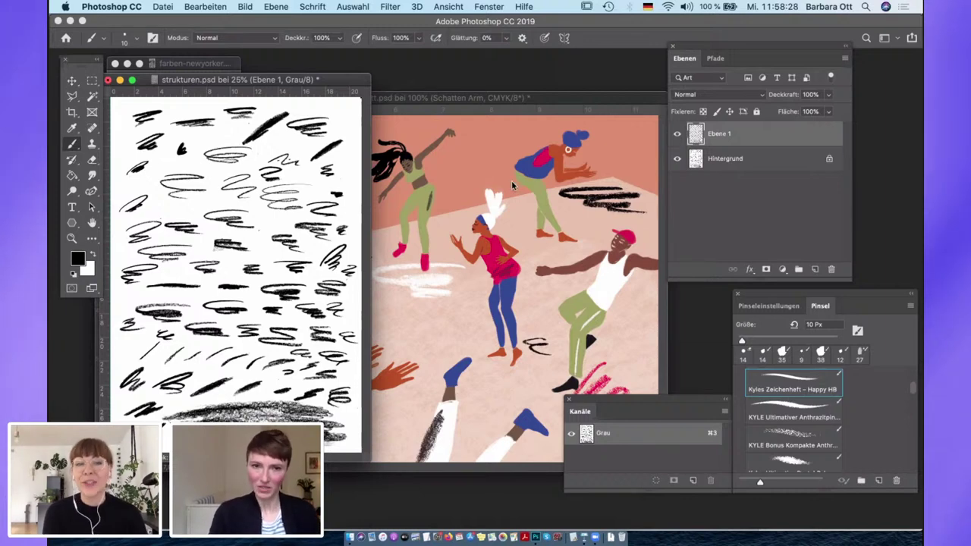
click(677, 158)
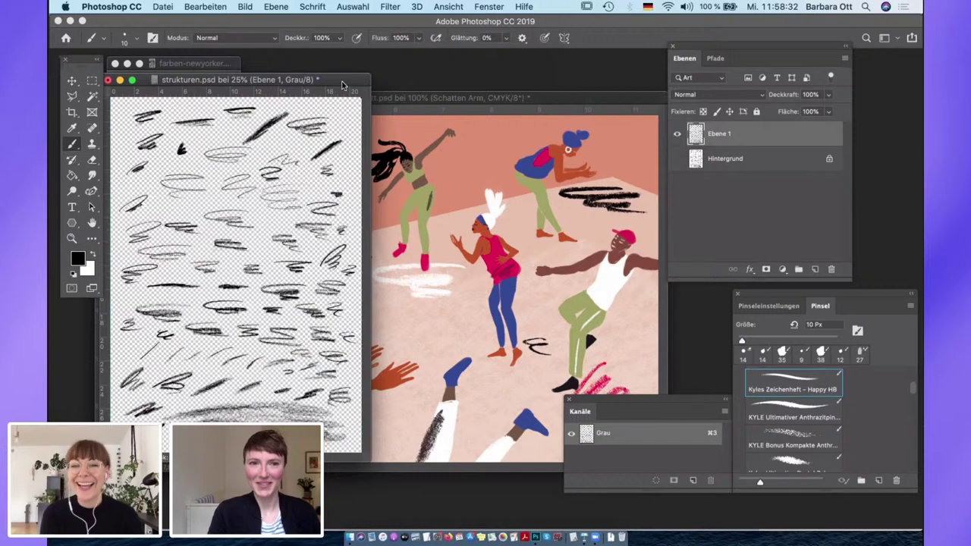
drag(337, 80, 341, 129)
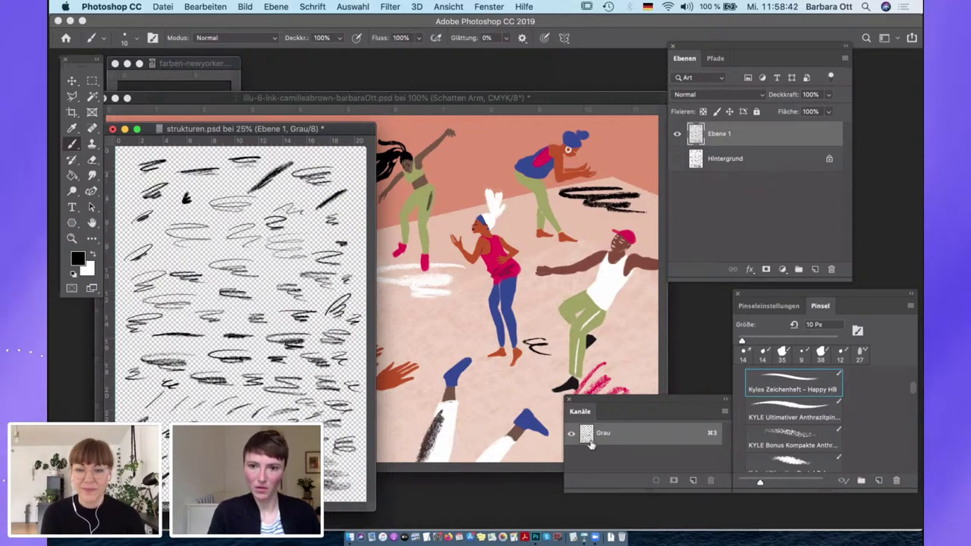
drag(598, 401, 610, 398)
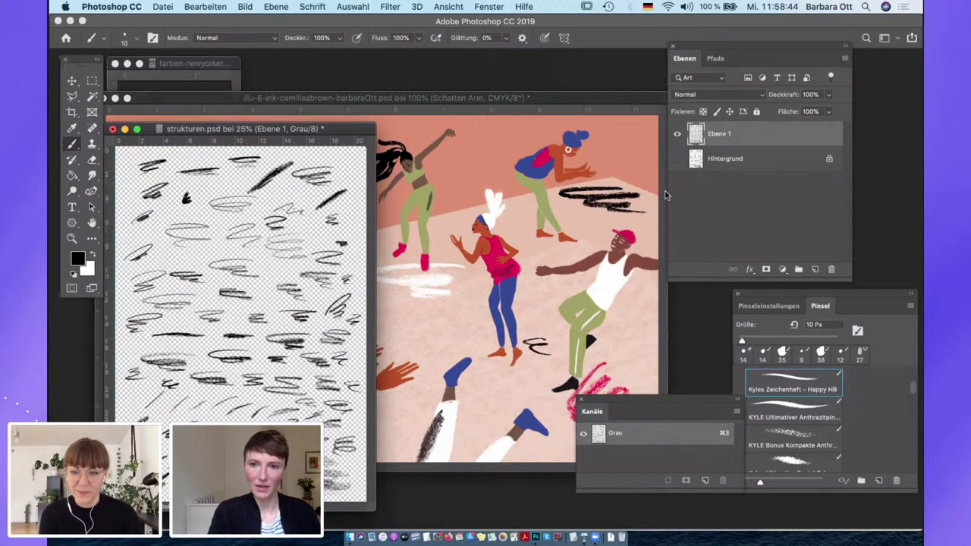
Return to the dancer illustration and examine the arm shading by switching the Schatten Arm layer off and on
click(373, 102)
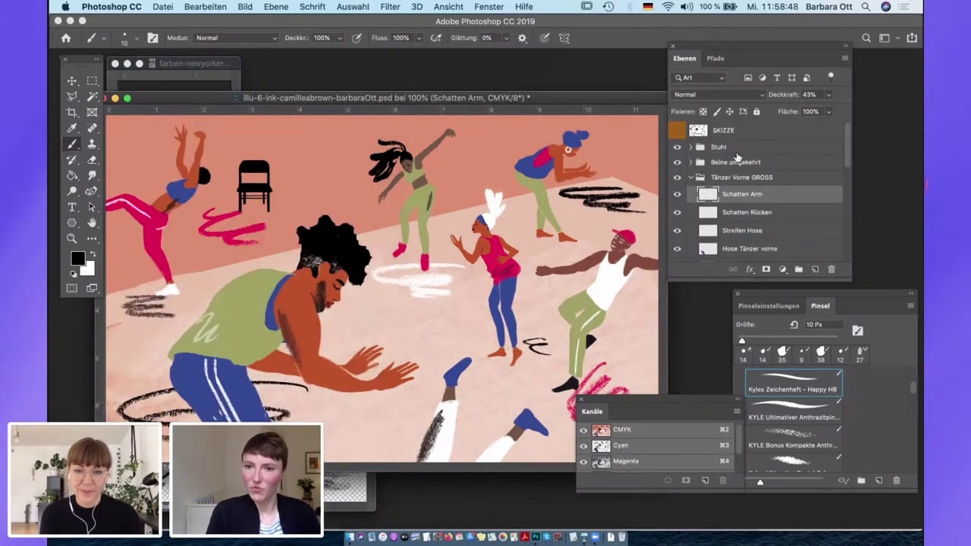
click(678, 195)
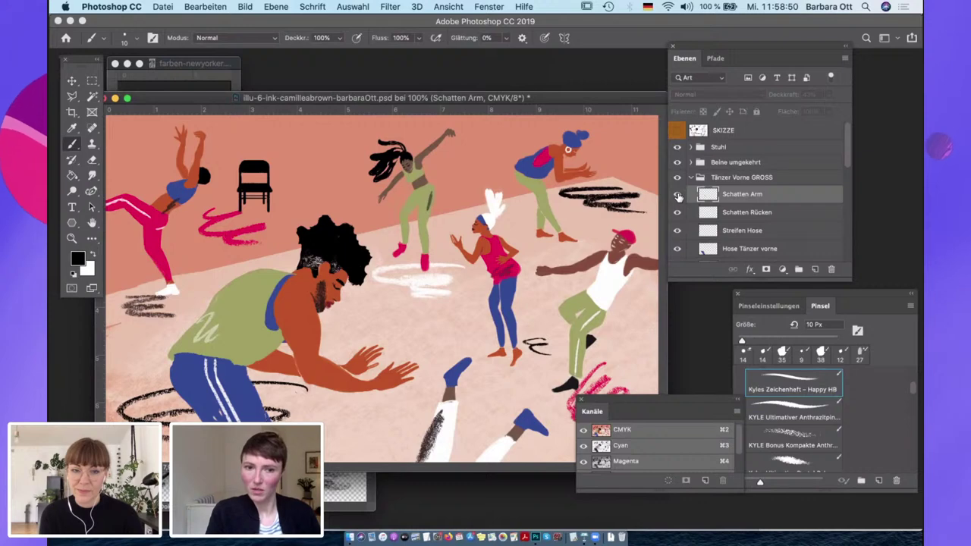
click(678, 195)
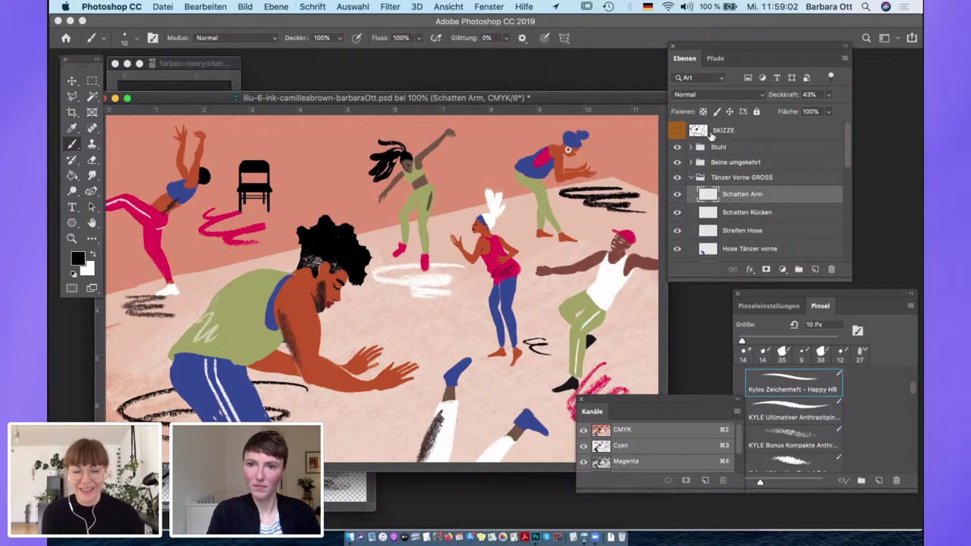
Move the layer list over the illustration and lengthen it to show all layers of the Tänzer Vorne GROSS group
drag(726, 43, 636, 44)
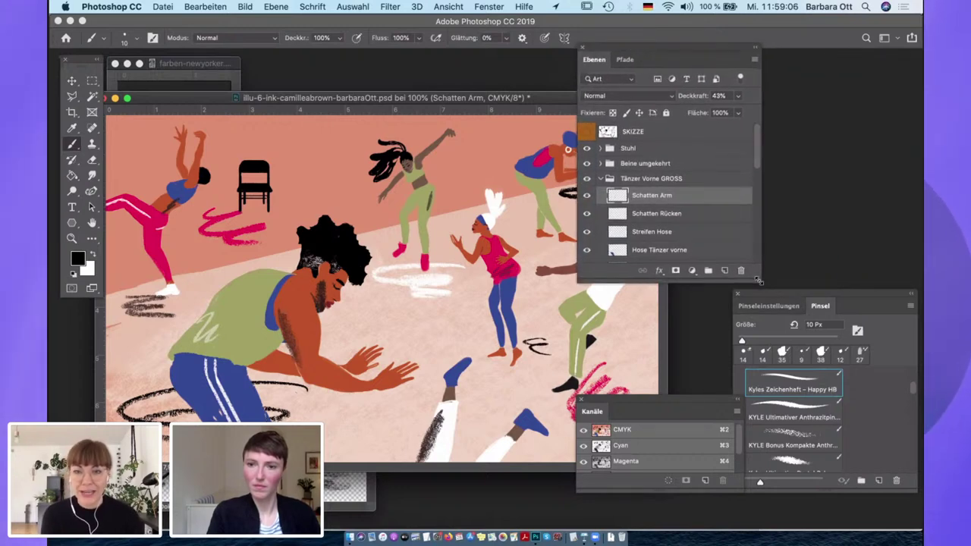
drag(760, 280, 771, 481)
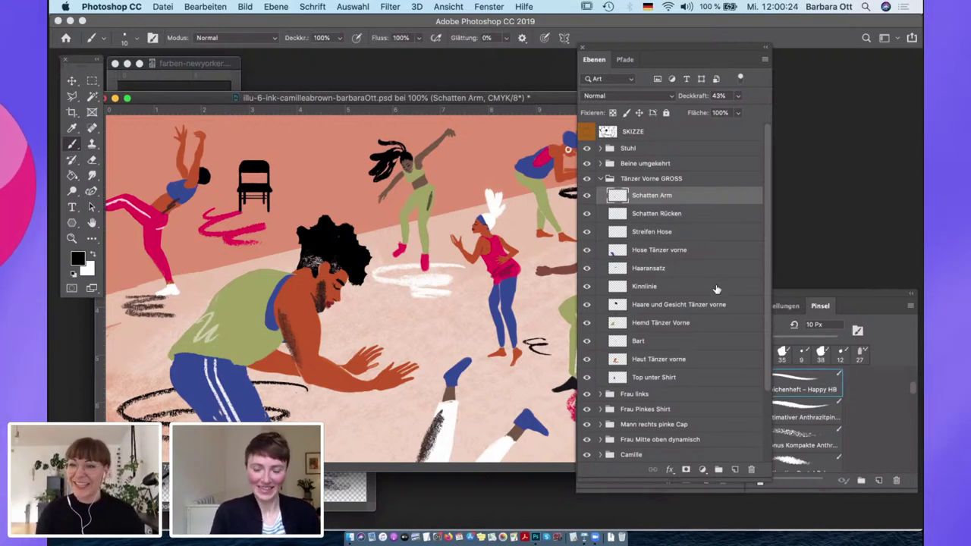
Switch to Keynote, select slide 56 with the illustration of figures around a well, and start the presentation
click(584, 535)
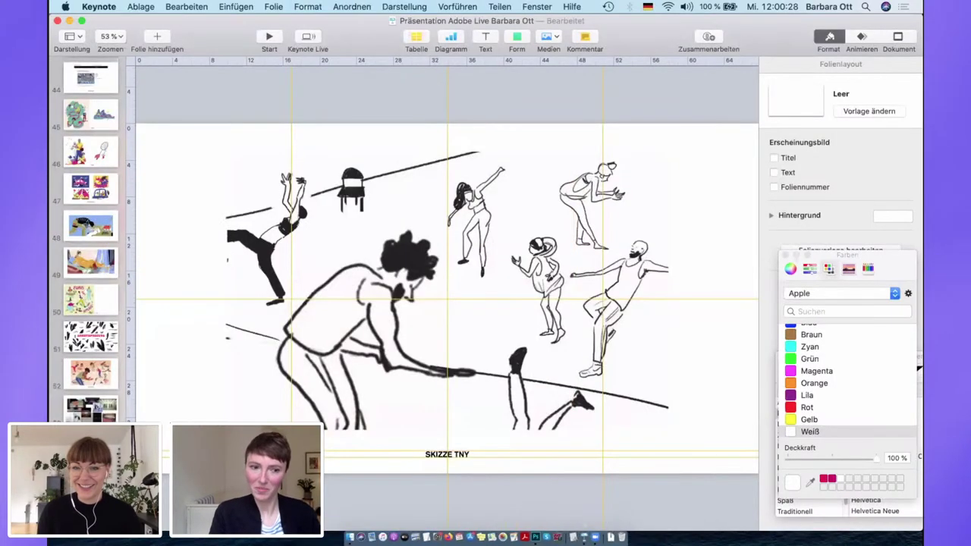
scroll(92, 342, down, 5)
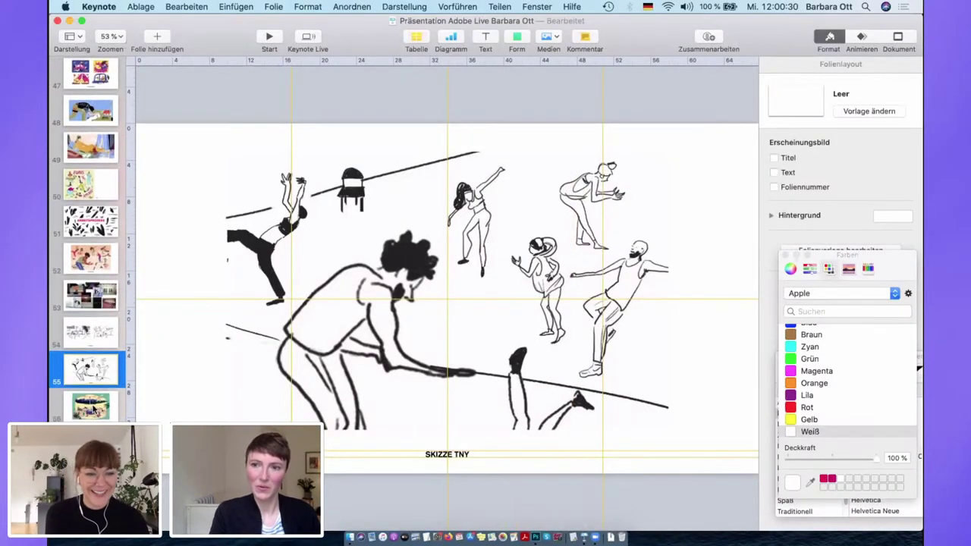
click(94, 409)
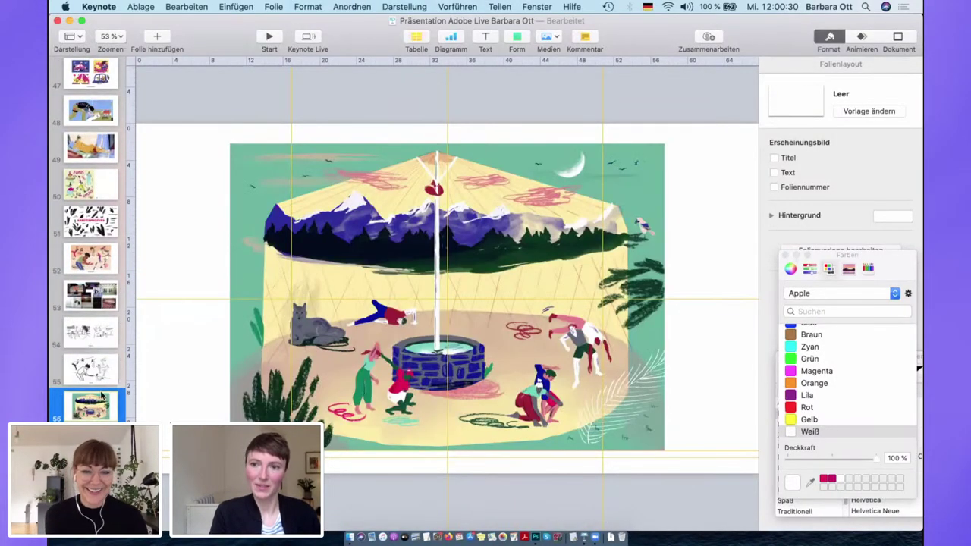
click(417, 8)
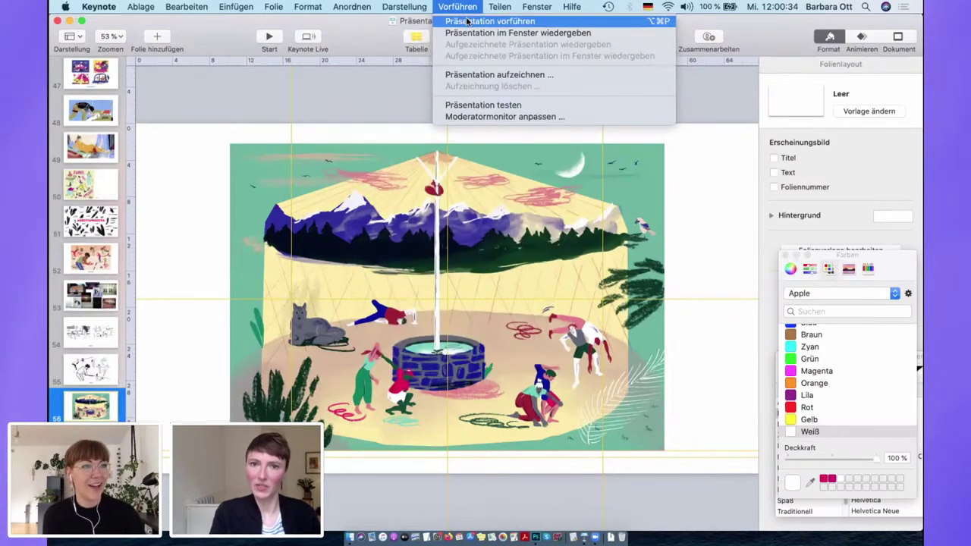
click(466, 21)
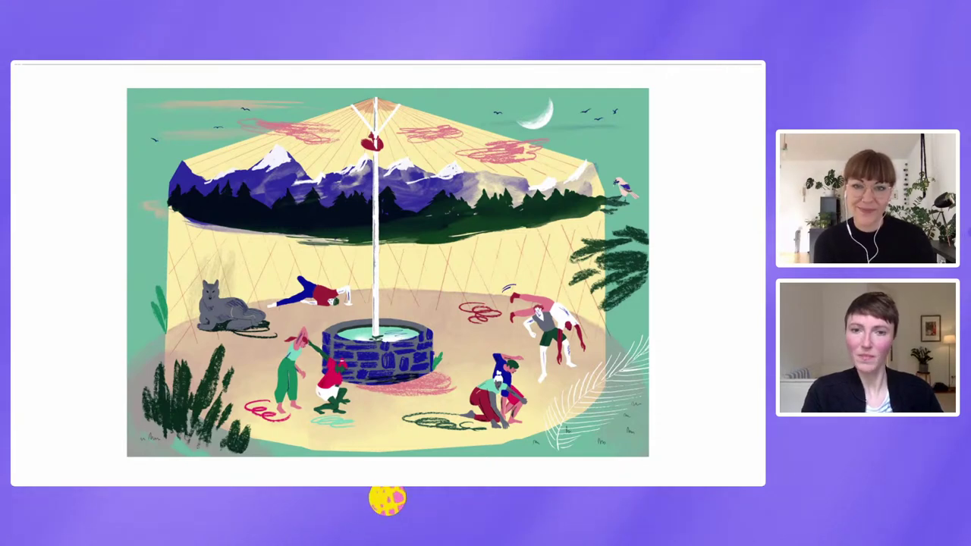
View the following THE NEW YORKER slide and go back to the illustration with the well
key(Right)
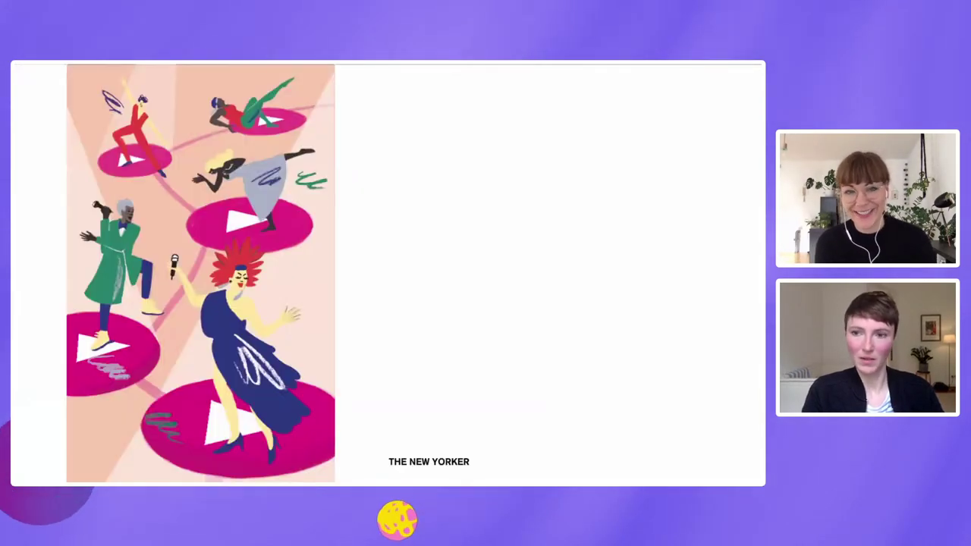
key(Left)
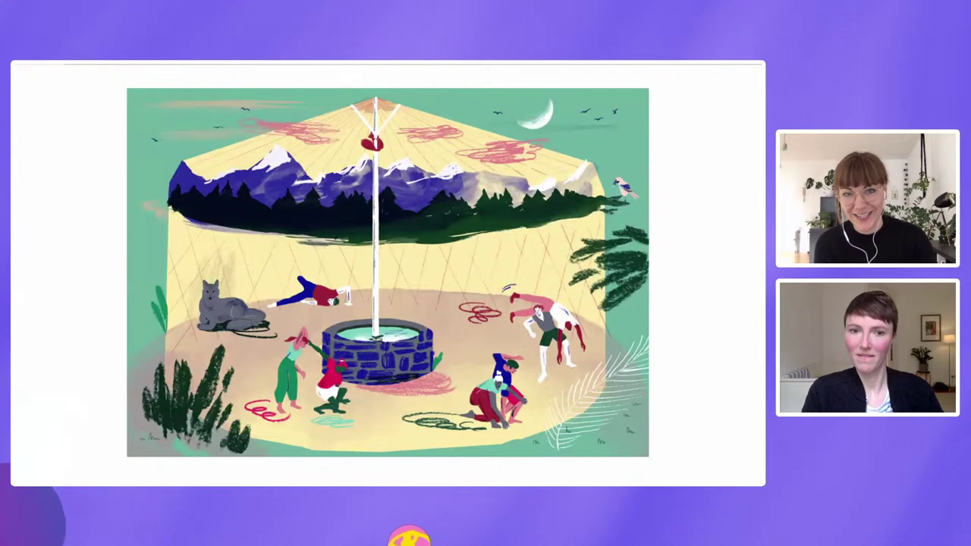